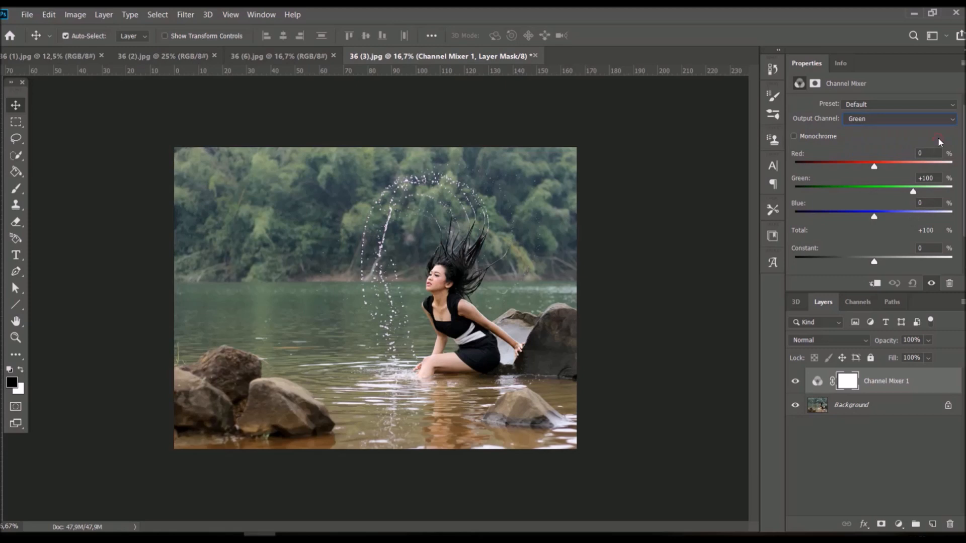
# Step: Set the Channel Mixer's Green output channel to Red +27% and Blue -17%
pyautogui.click(931, 154)
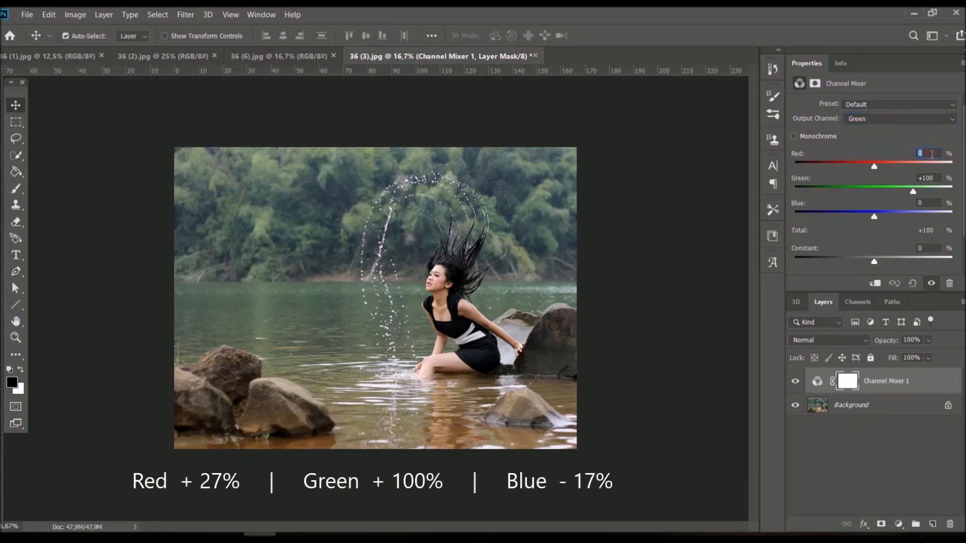
pyautogui.write('27')
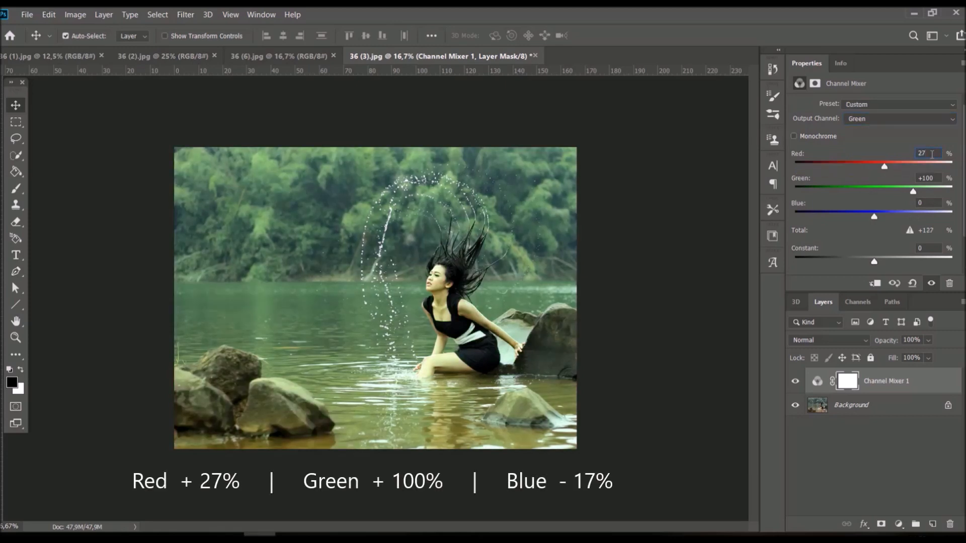
pyautogui.click(939, 177)
pyautogui.click(937, 202)
pyautogui.write('-17')
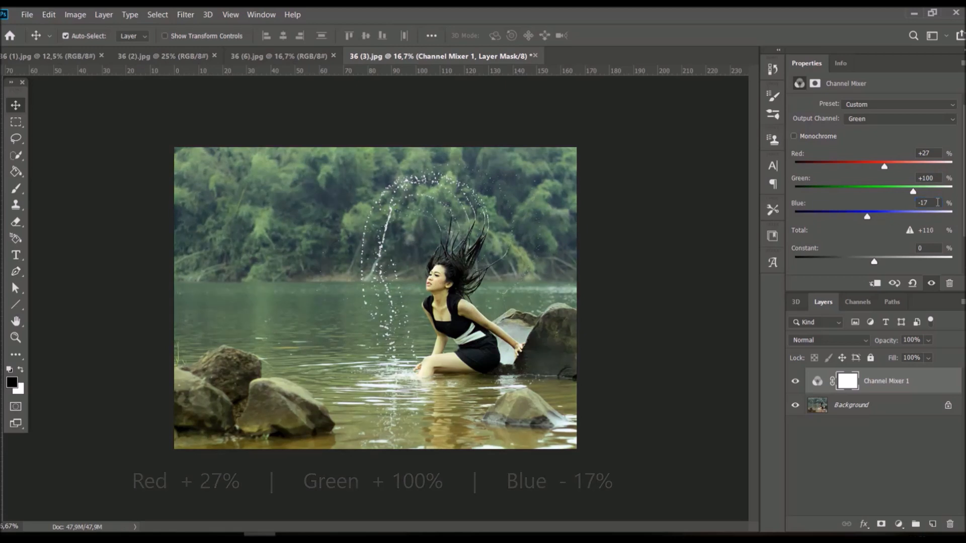
# Step: Switch the Channel Mixer to the Blue output channel and set Green to +200% and Blue to -79%
pyautogui.click(927, 119)
pyautogui.click(927, 118)
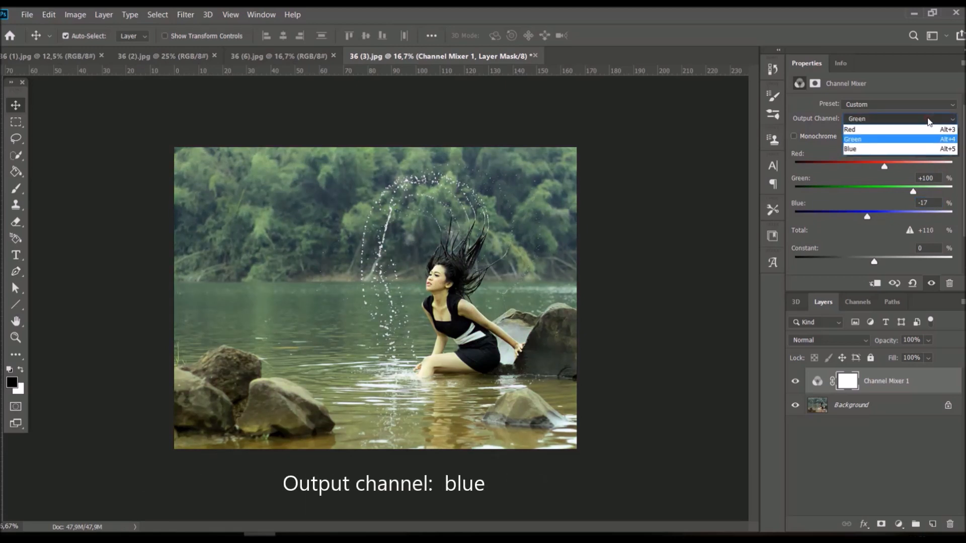
pyautogui.click(928, 149)
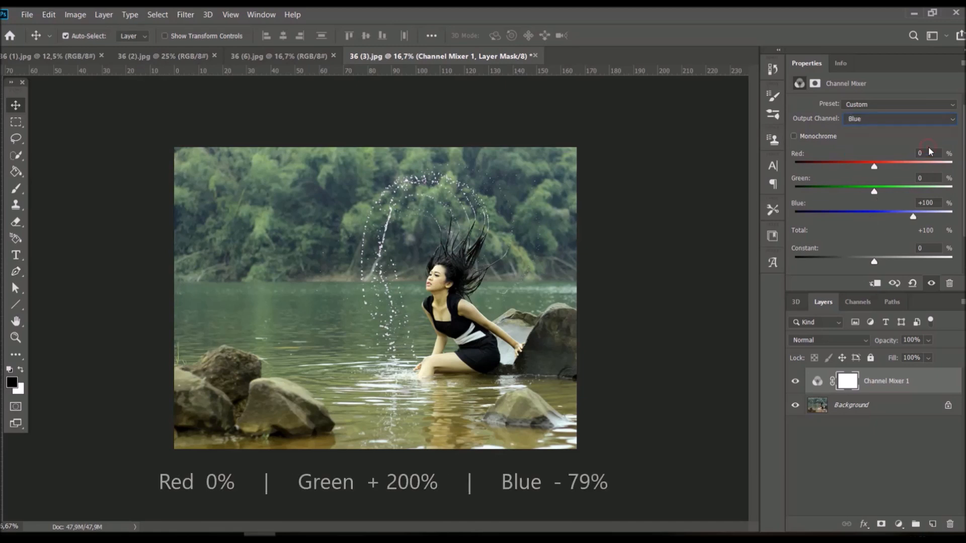
pyautogui.click(933, 153)
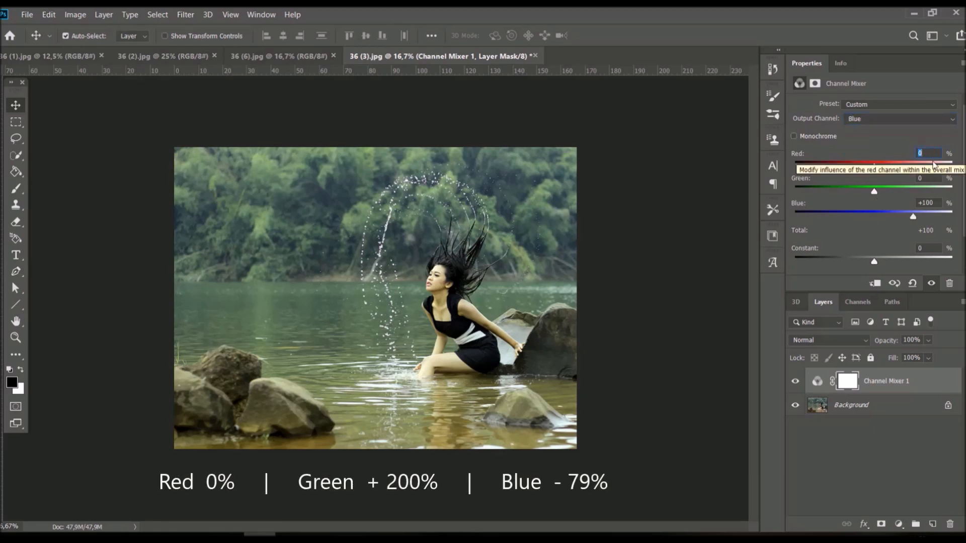
pyautogui.click(932, 179)
pyautogui.write('200')
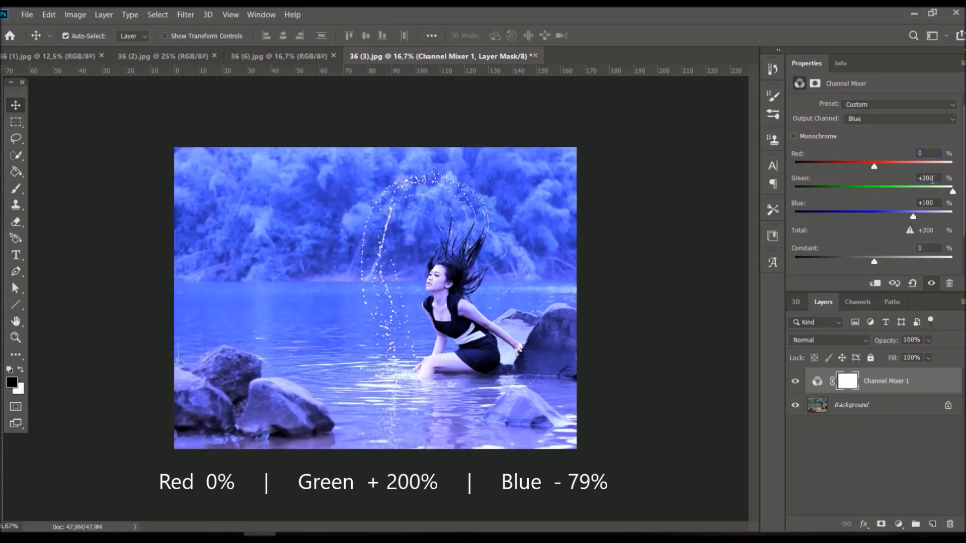
pyautogui.click(937, 203)
pyautogui.write('-79')
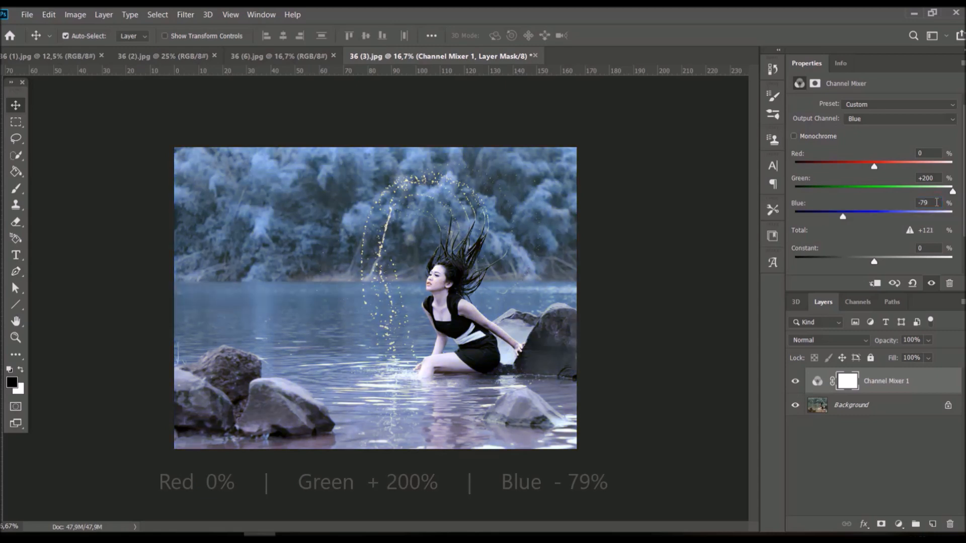
# Step: Set the Channel Mixer layer's blend mode to Soft Light and toggle its visibility to compare before and after
pyautogui.click(865, 340)
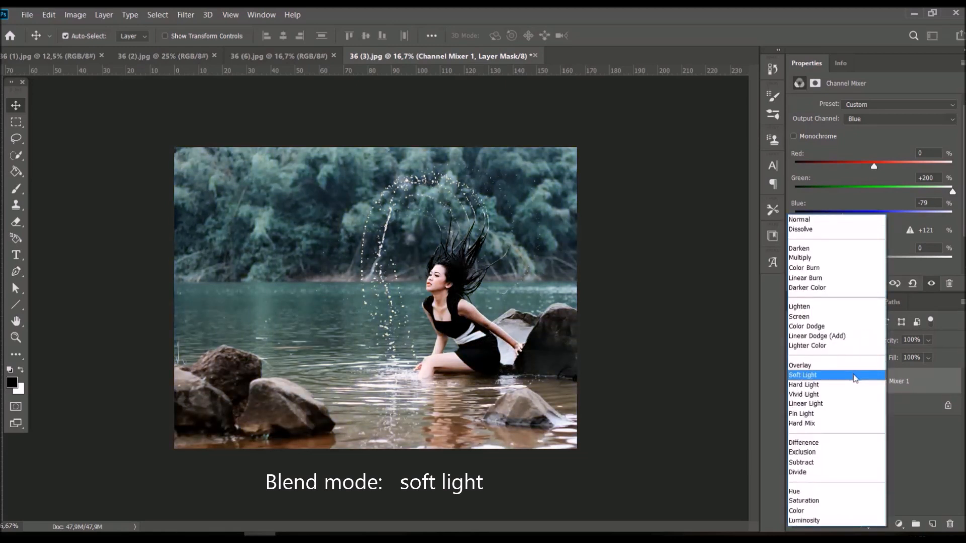
pyautogui.click(855, 378)
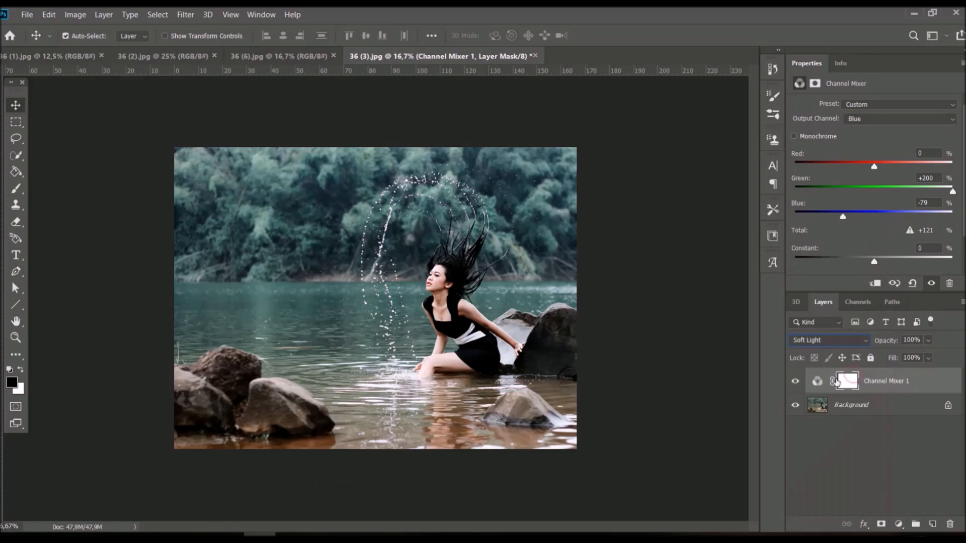
pyautogui.click(795, 382)
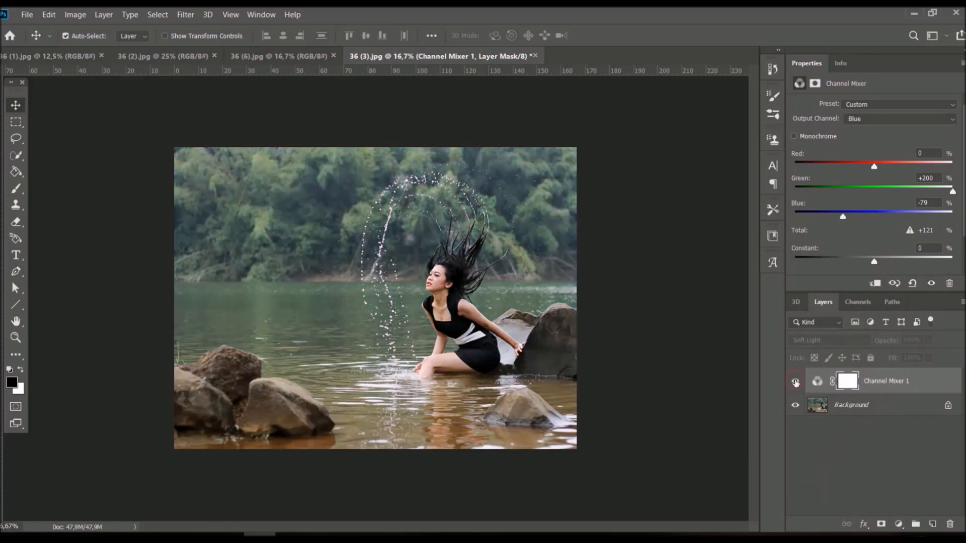
pyautogui.click(795, 382)
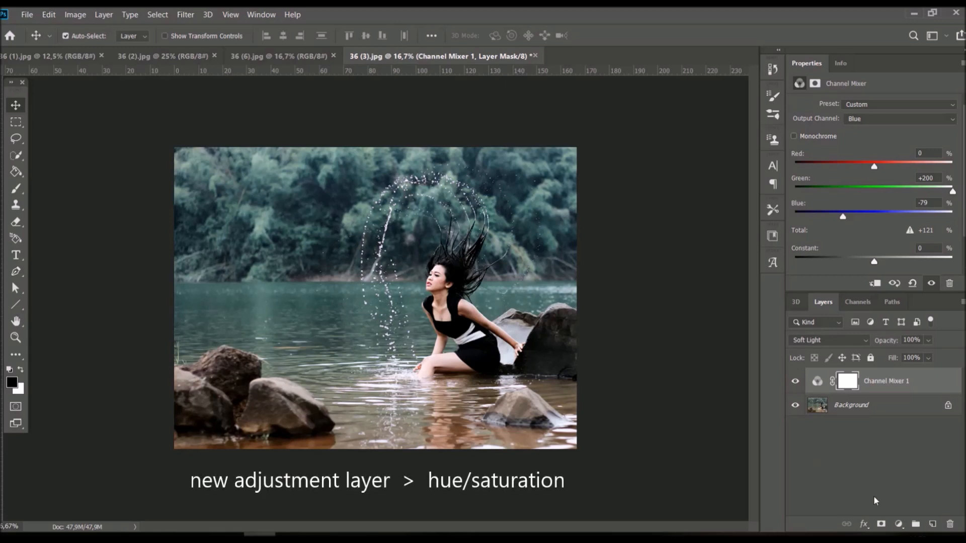
# Step: Add a Hue/Saturation adjustment layer and set its Reds to Hue +5 and Lightness +5
pyautogui.click(899, 524)
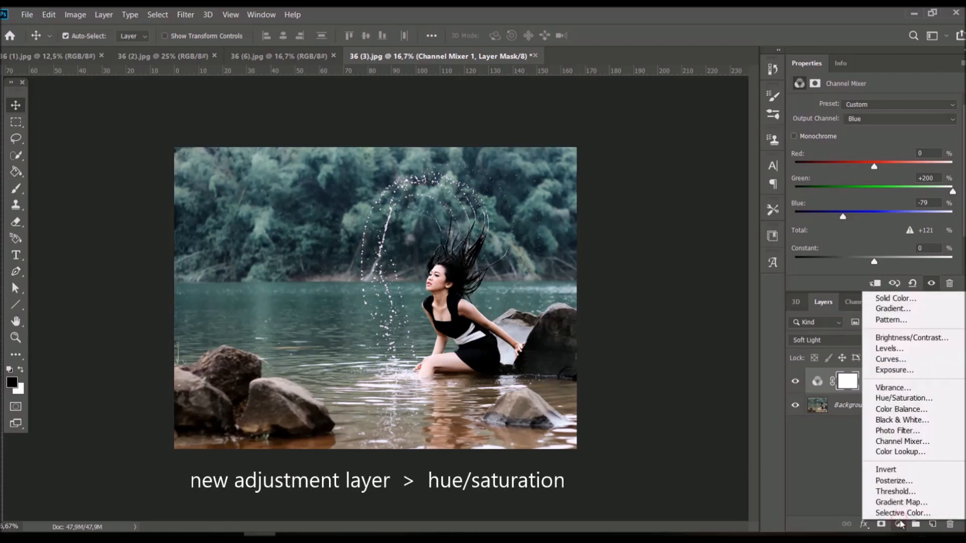
pyautogui.click(935, 400)
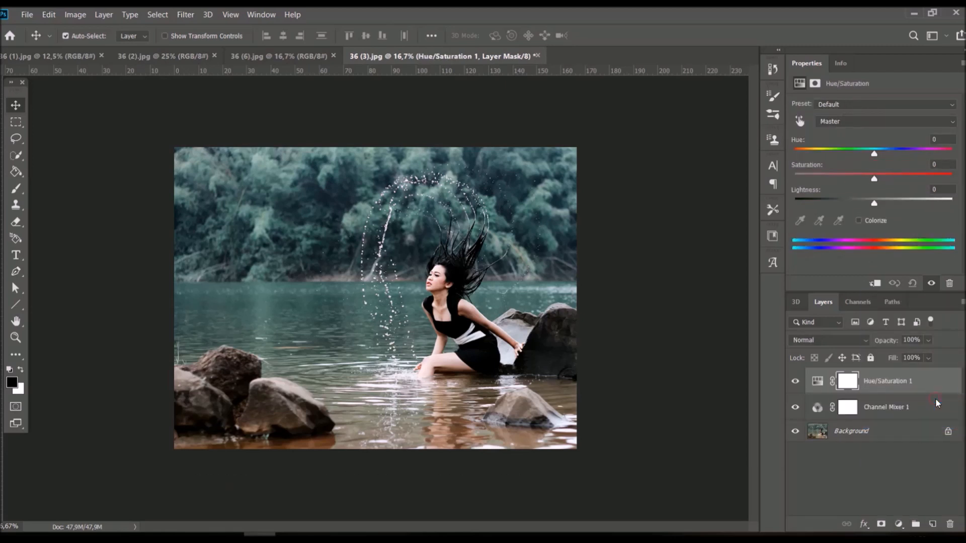
pyautogui.click(923, 121)
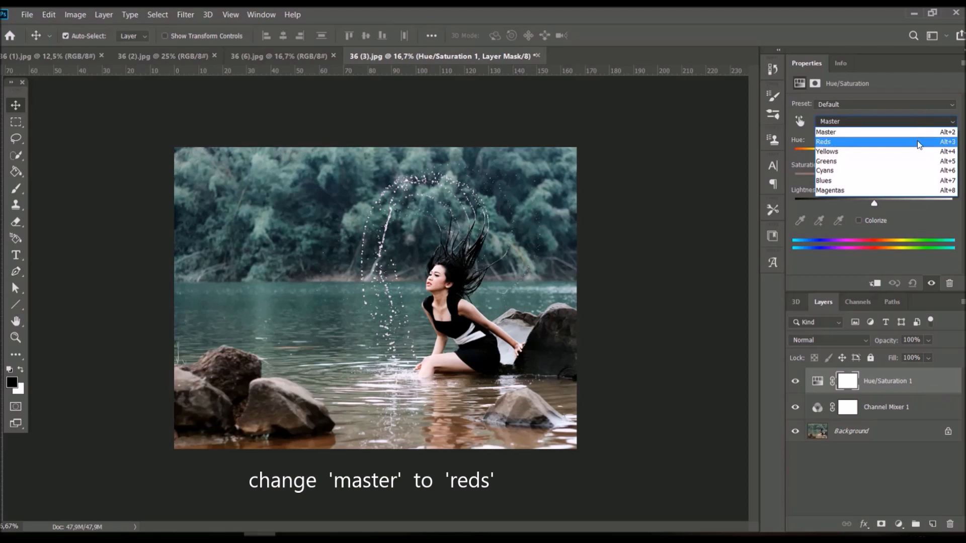
pyautogui.click(917, 140)
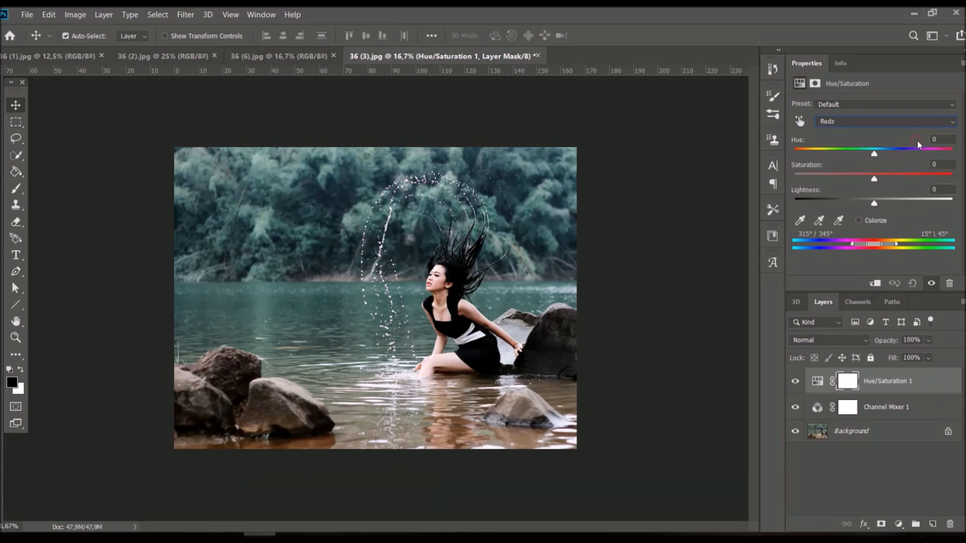
pyautogui.doubleClick(943, 140)
pyautogui.write('5')
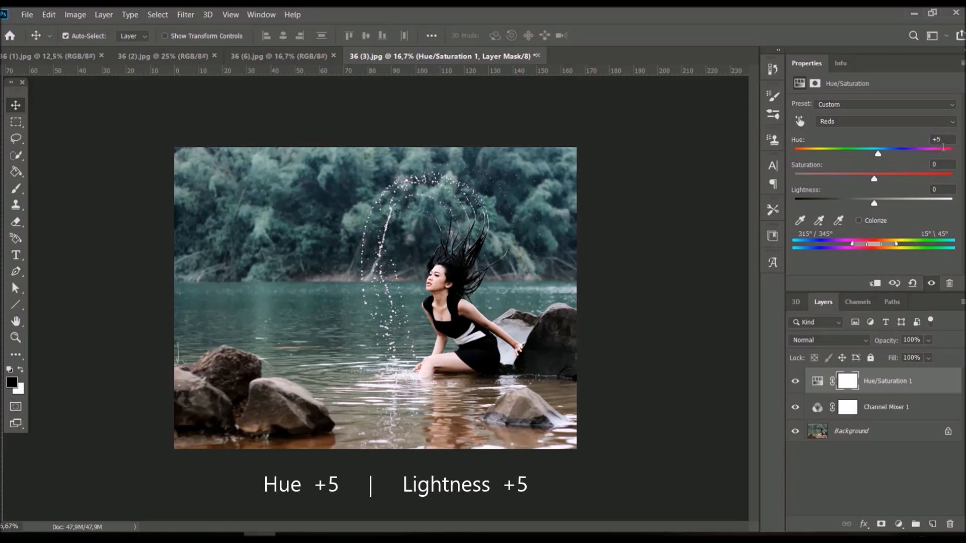
pyautogui.doubleClick(944, 190)
pyautogui.write('5')
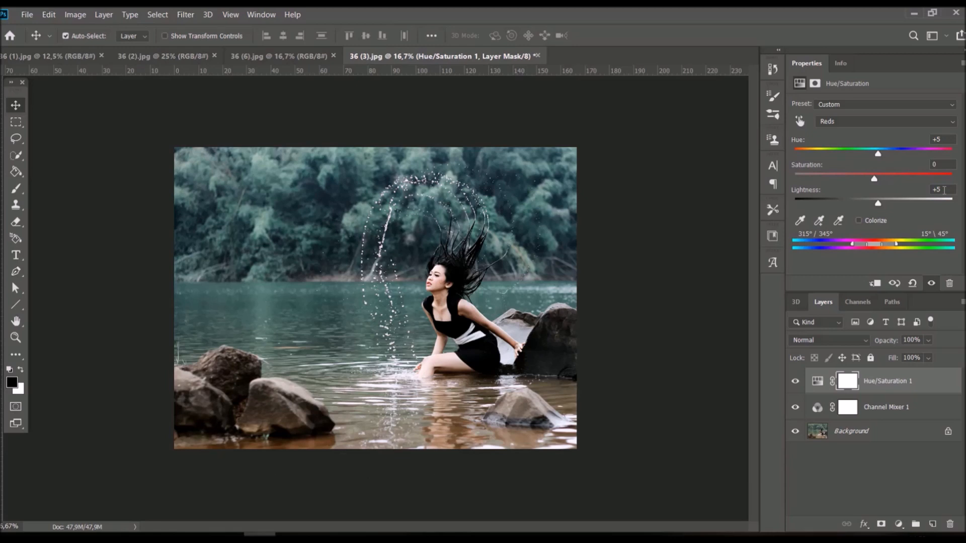
# Step: Set the Cyans in the Hue/Saturation adjustment to Hue +30, Saturation -20 and Lightness +50
pyautogui.click(931, 123)
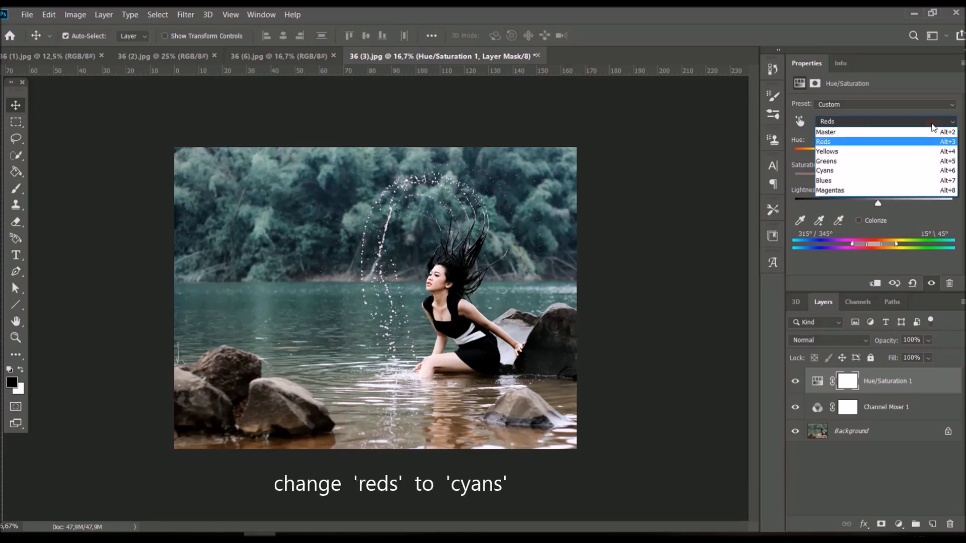
pyautogui.click(924, 174)
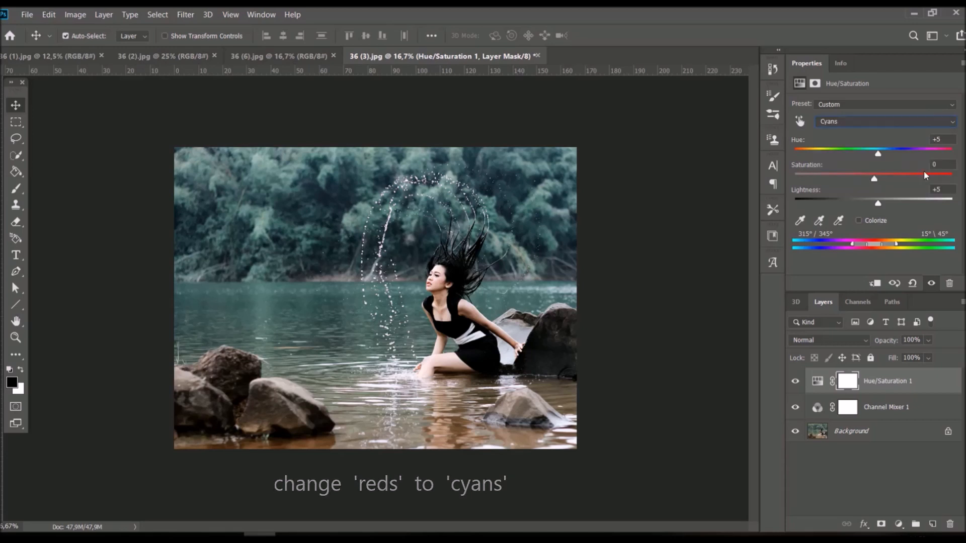
pyautogui.click(941, 139)
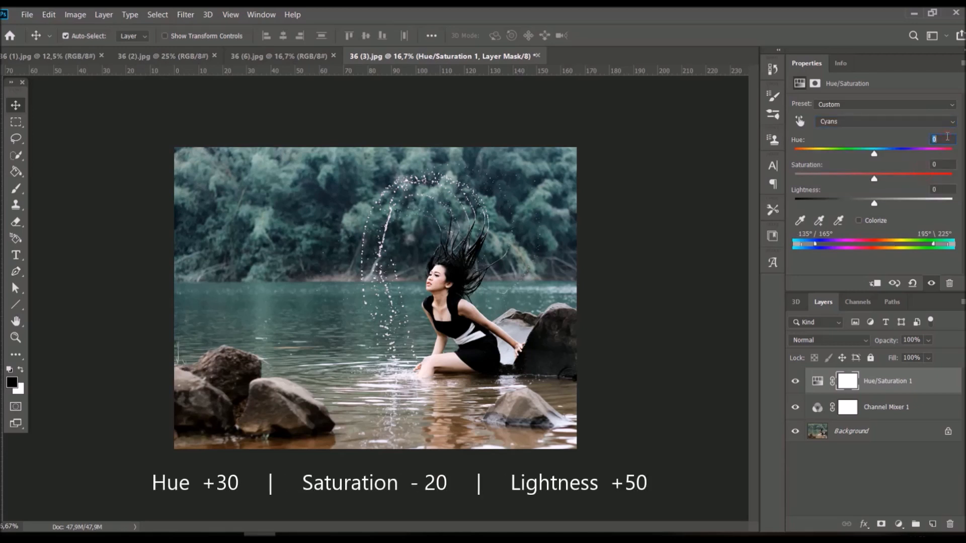
pyautogui.write('30')
pyautogui.press('Return')
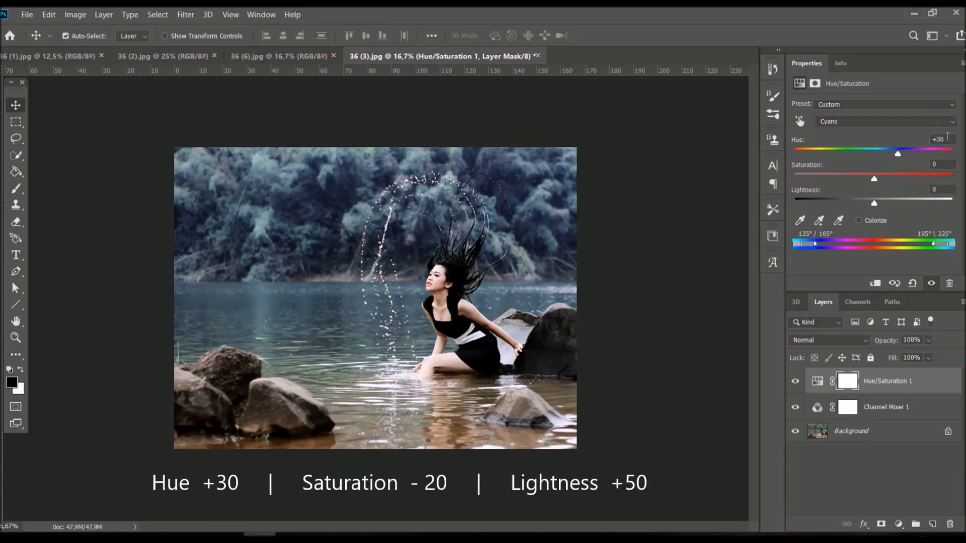
pyautogui.click(946, 164)
pyautogui.write('-20')
pyautogui.click(944, 190)
pyautogui.write('50')
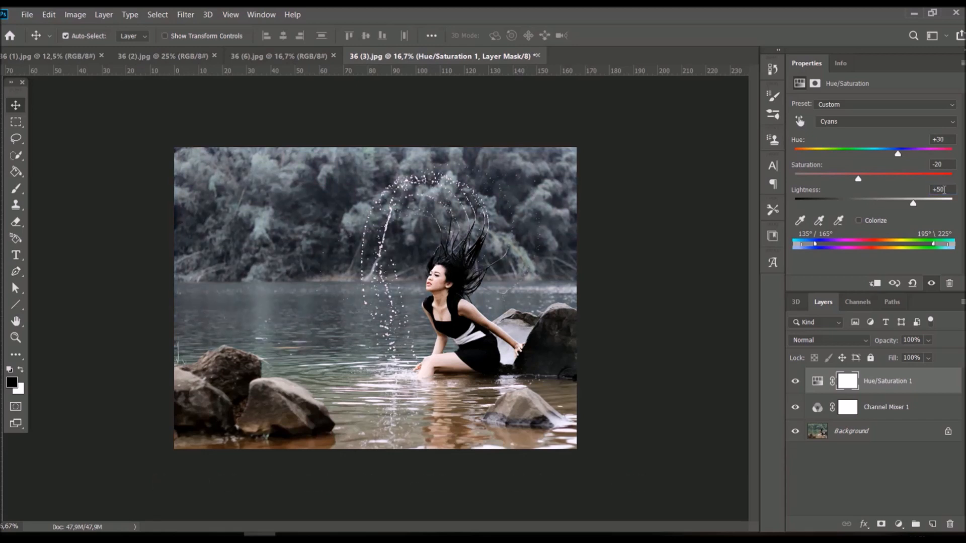
# Step: Set the Yellows in the Hue/Saturation adjustment to Hue -30, Saturation -75 and Lightness +40
pyautogui.click(929, 124)
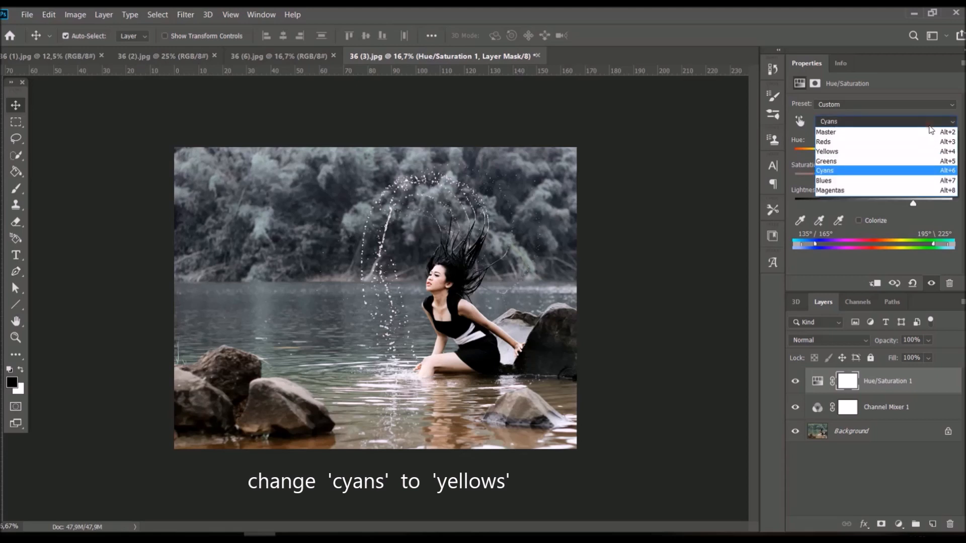
pyautogui.click(926, 152)
pyautogui.click(941, 140)
pyautogui.write('-30')
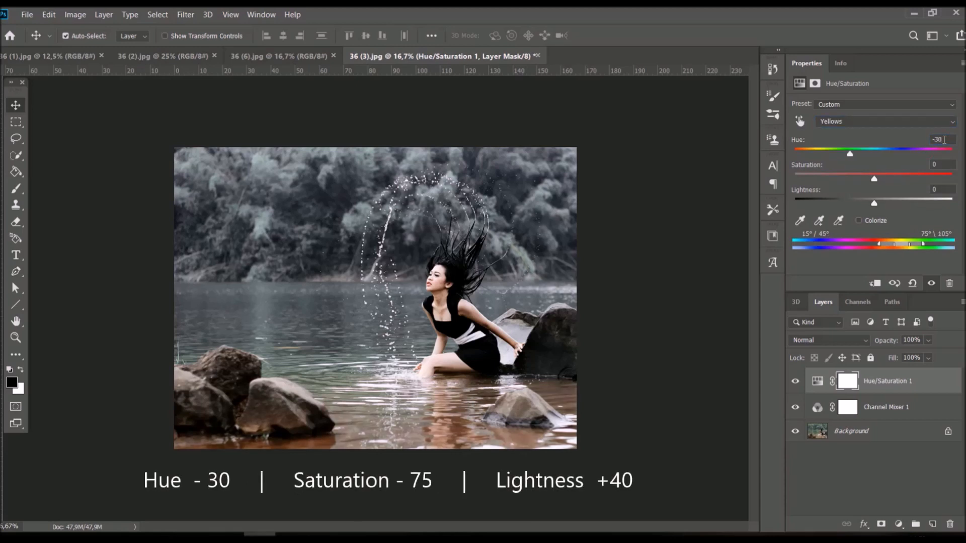
pyautogui.click(944, 163)
pyautogui.write('-75')
pyautogui.click(945, 190)
pyautogui.write('40')
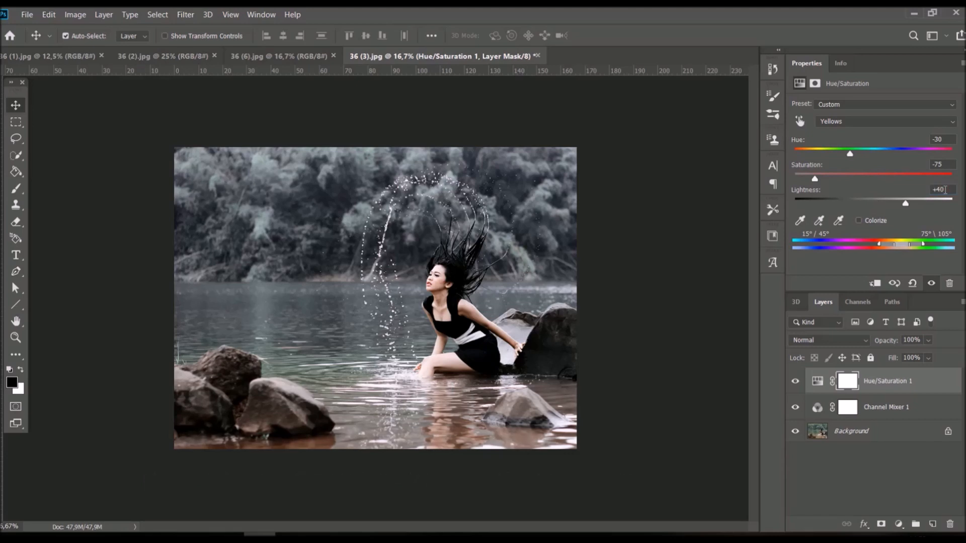
# Step: Set the Hue/Saturation Greens to Hue +45, Saturation -40 and Lightness +40, then toggle the layer's visibility to compare
pyautogui.click(939, 121)
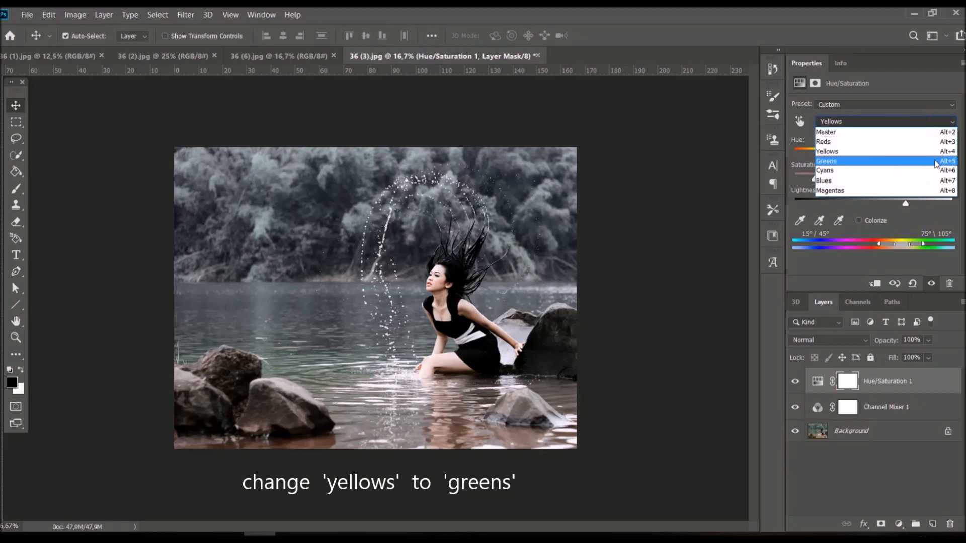
pyautogui.click(935, 161)
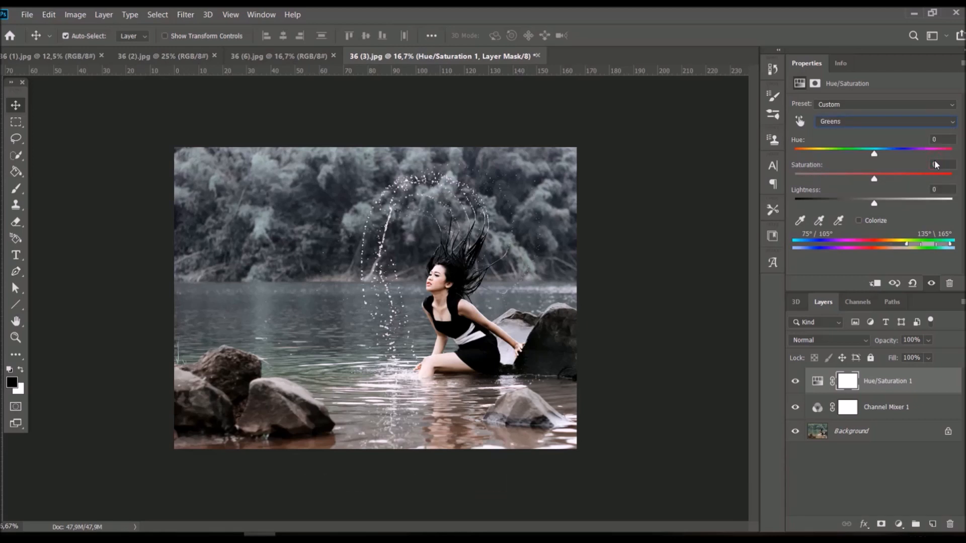
pyautogui.click(941, 140)
pyautogui.write('45')
pyautogui.press('Return')
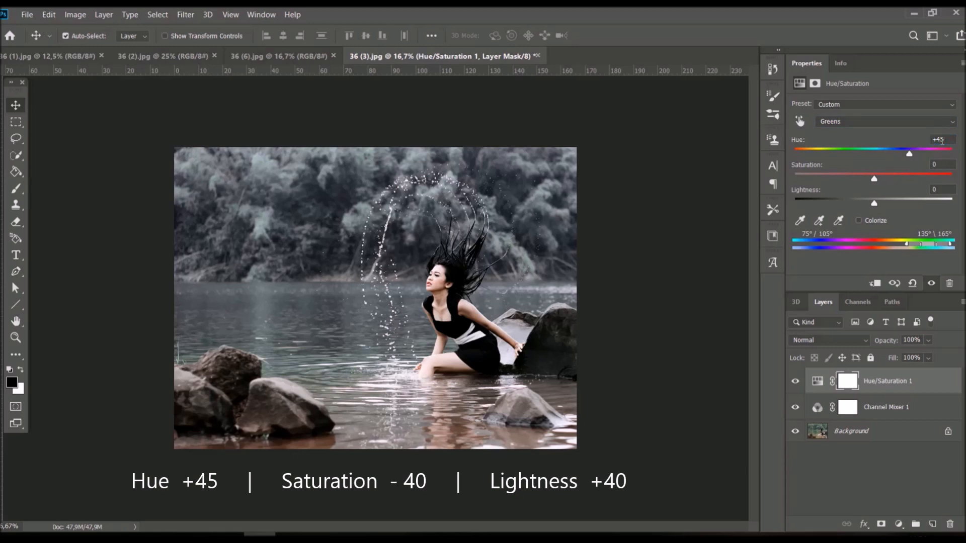
pyautogui.write('-40')
pyautogui.click(945, 190)
pyautogui.write('40')
pyautogui.press('Return')
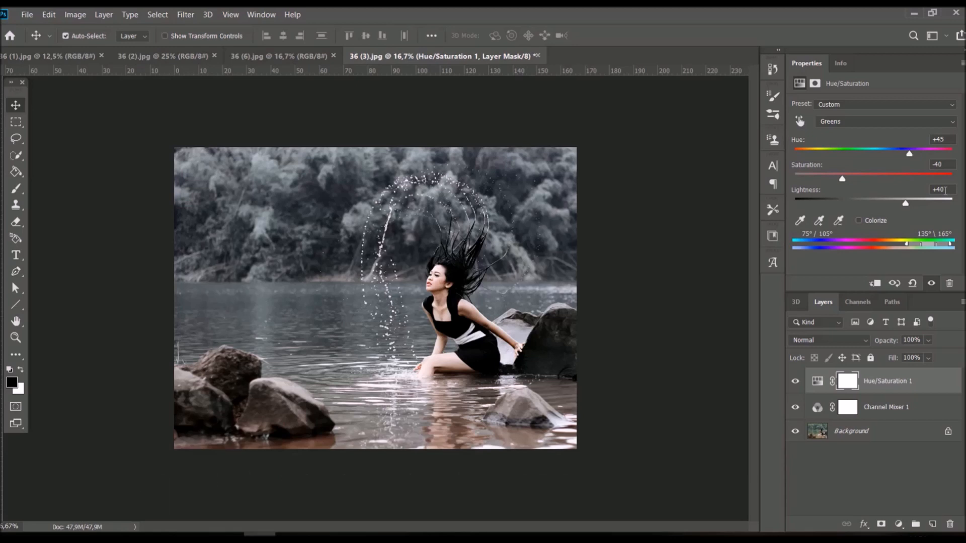
pyautogui.click(796, 381)
pyautogui.click(796, 382)
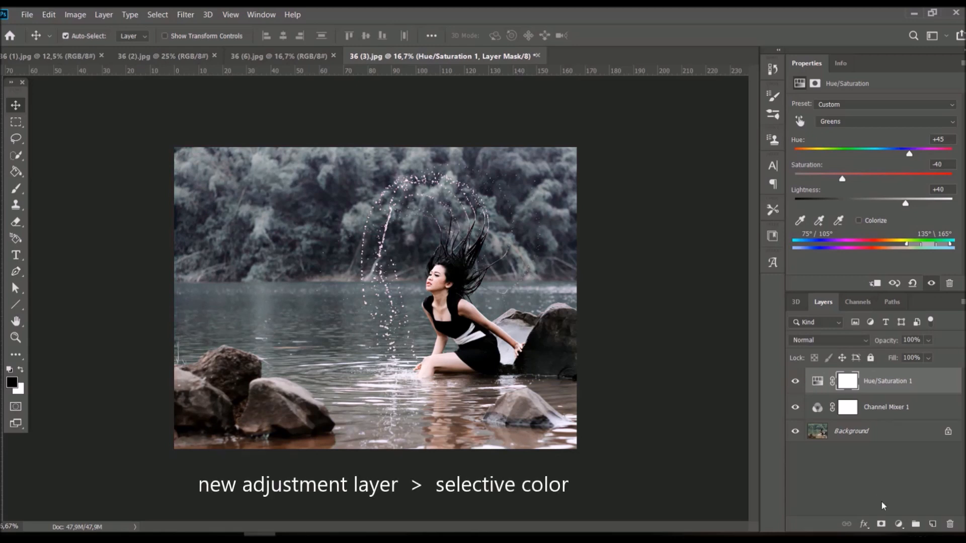
# Step: Add a Selective Color adjustment layer above Hue/Saturation with Yellows as the color range
pyautogui.click(899, 524)
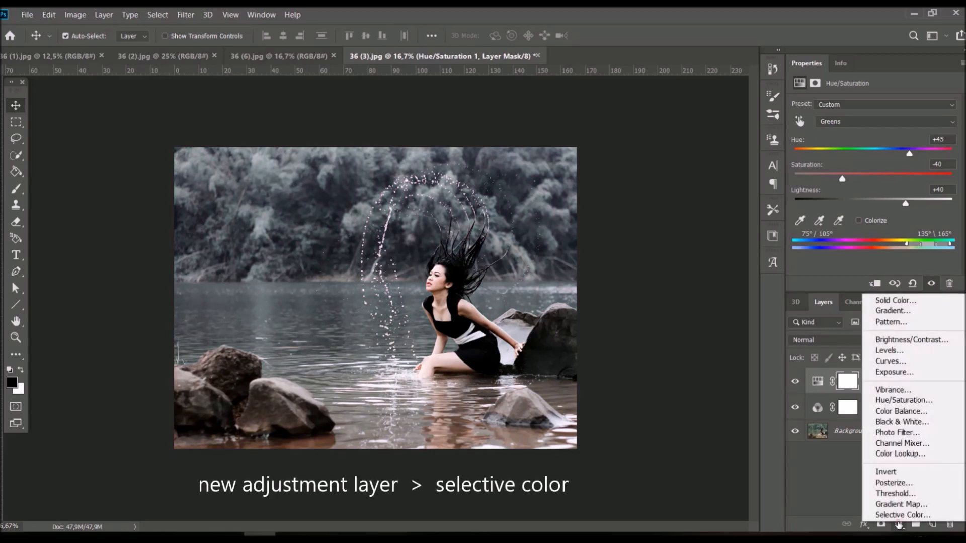
pyautogui.click(933, 517)
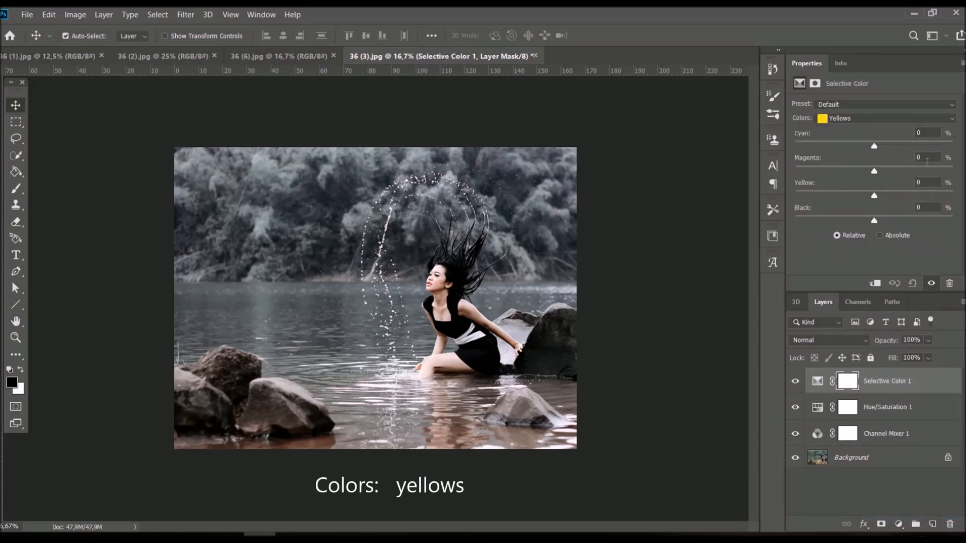
pyautogui.click(924, 120)
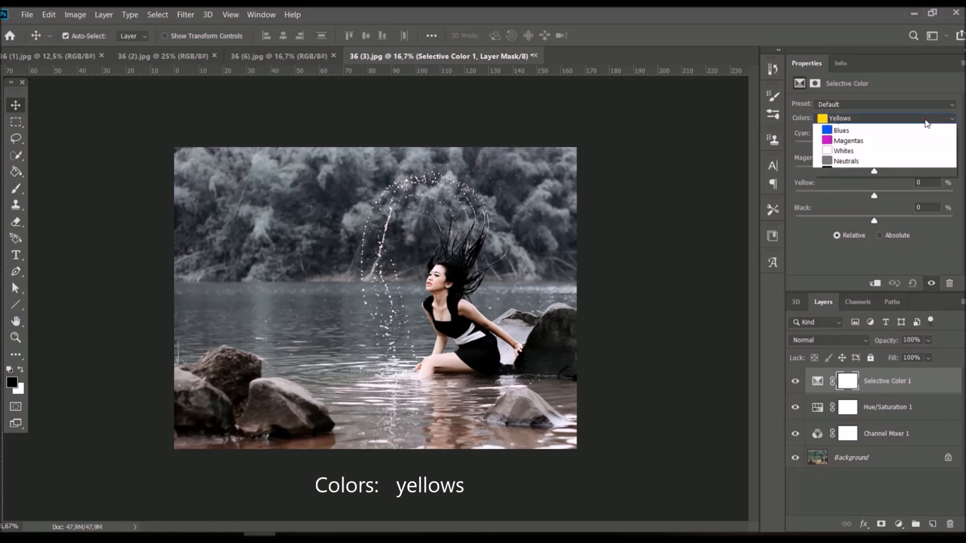
pyautogui.click(925, 119)
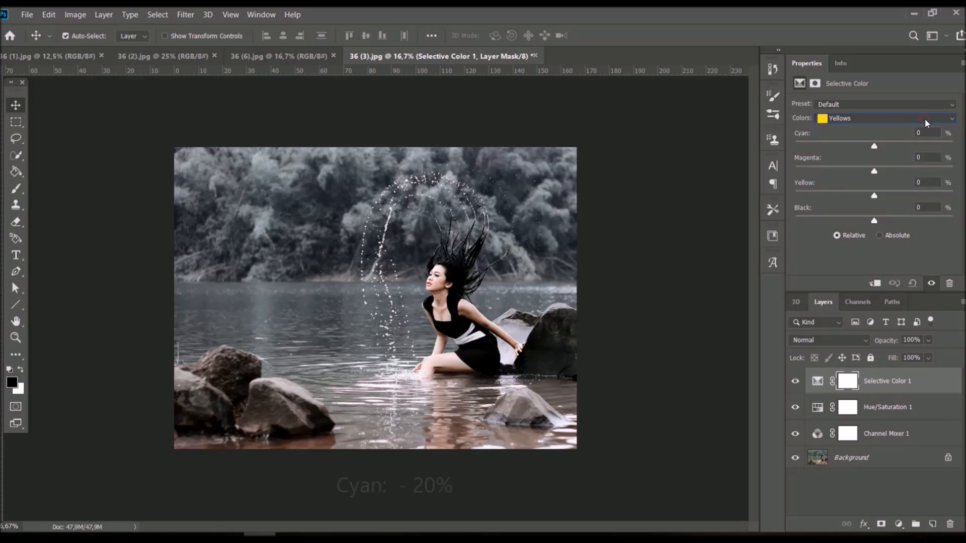
# Step: Set Cyan to -20% for the Yellows in the Selective Color adjustment
pyautogui.click(930, 135)
pyautogui.write('-20')
pyautogui.press('Return')
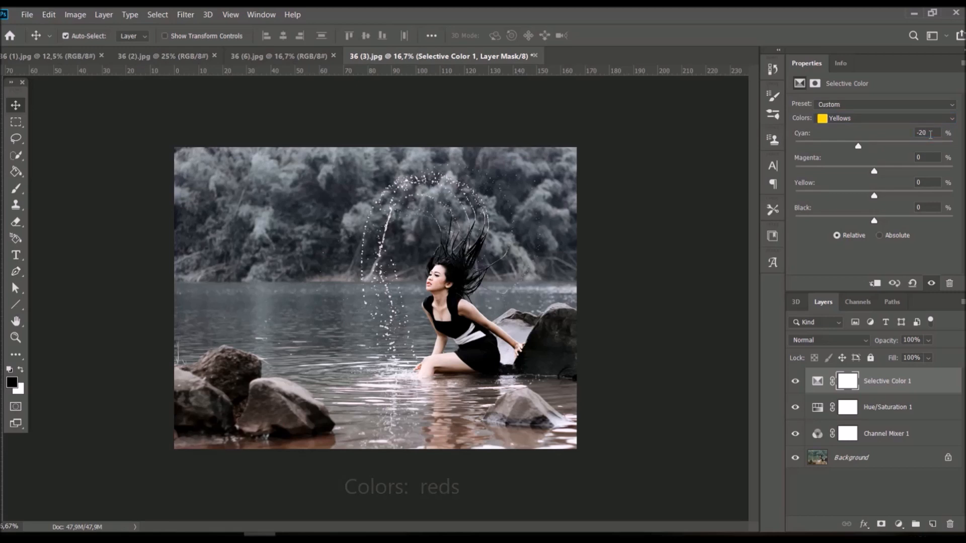
# Step: Set the Selective Color Reds to Cyan +40, Magenta +15, Yellow +40 and Black -25%, then toggle the layer's visibility to compare
pyautogui.click(927, 119)
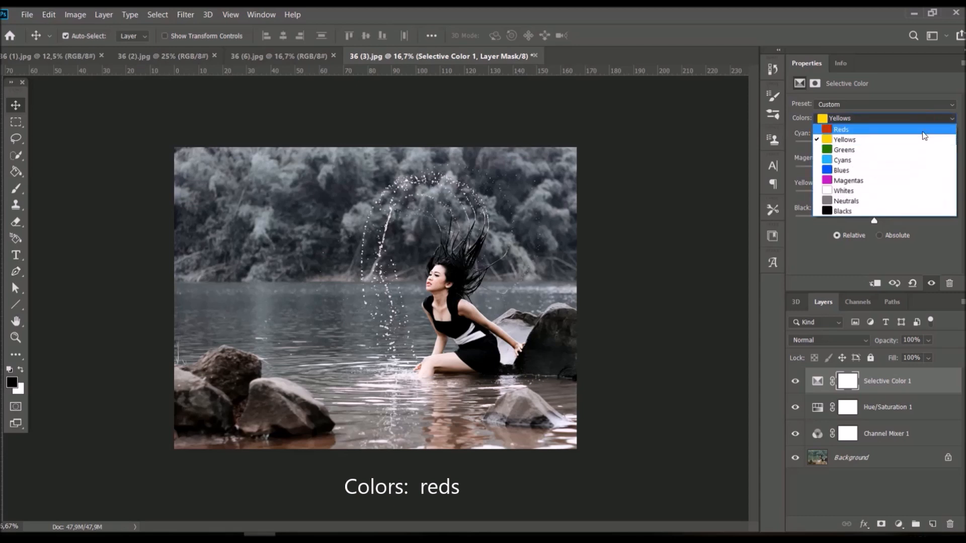
pyautogui.click(923, 130)
pyautogui.click(934, 132)
pyautogui.write('40')
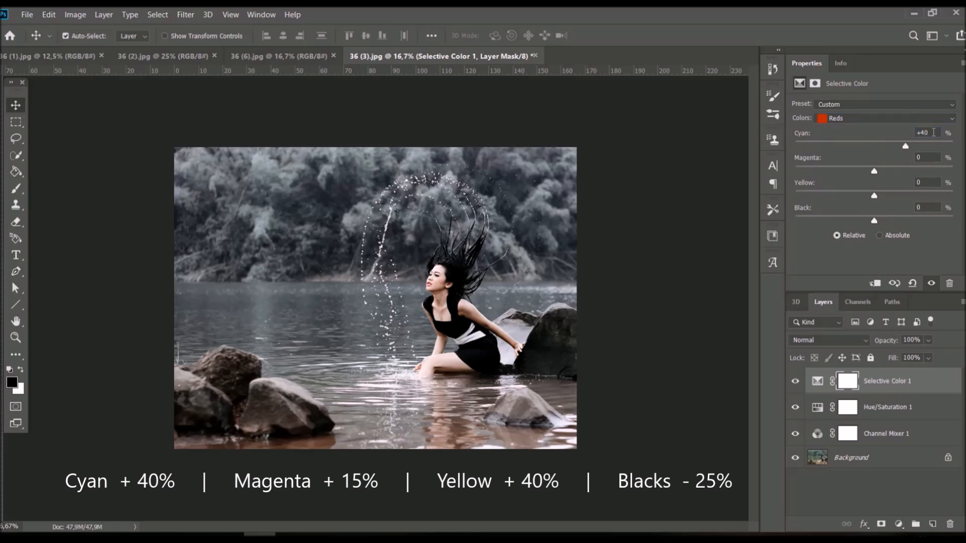
pyautogui.click(933, 157)
pyautogui.write('15')
pyautogui.press('Return')
pyautogui.click(932, 182)
pyautogui.write('40')
pyautogui.press('Return')
pyautogui.click(932, 207)
pyautogui.write('-25')
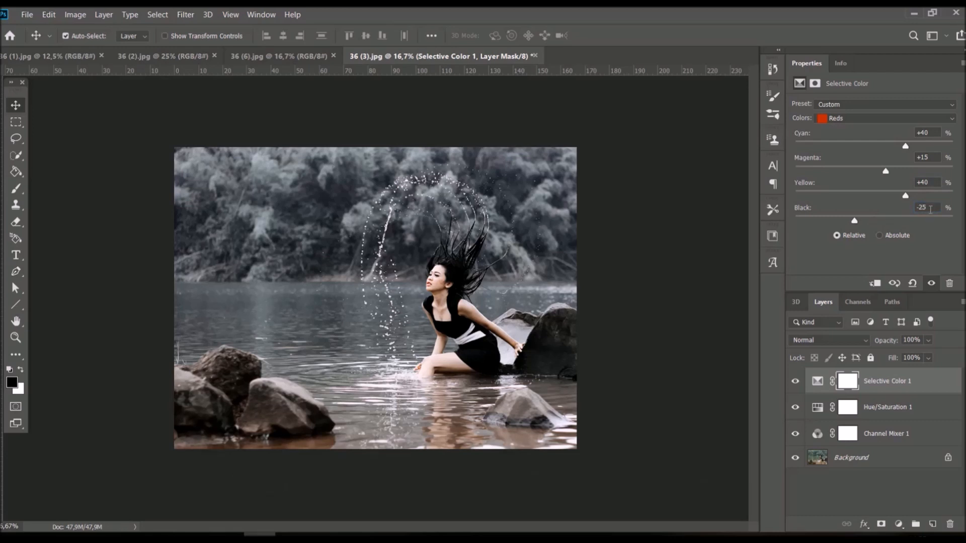
pyautogui.click(796, 381)
pyautogui.click(796, 381)
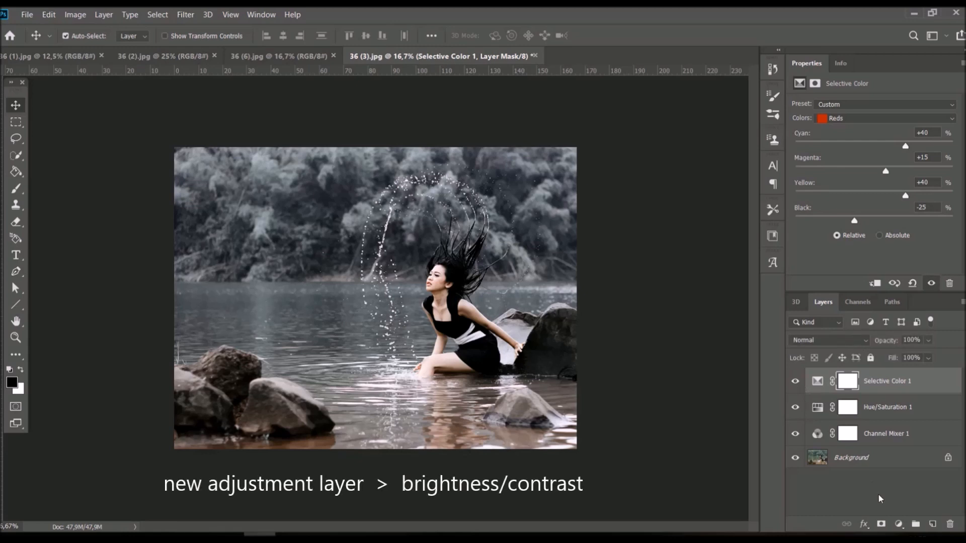
# Step: Add a Brightness/Contrast adjustment layer with Brightness 15 and Contrast -30, then toggle its visibility to compare
pyautogui.click(898, 524)
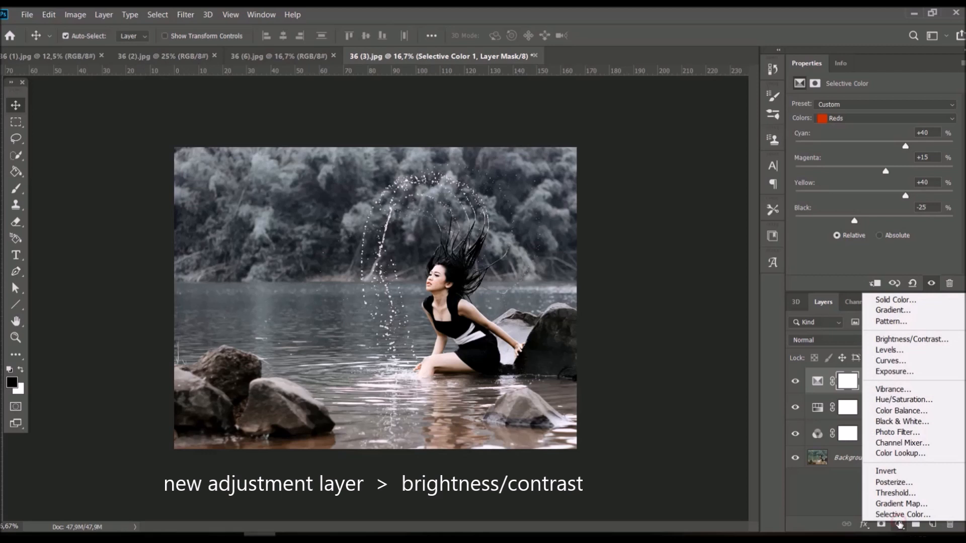
pyautogui.click(949, 339)
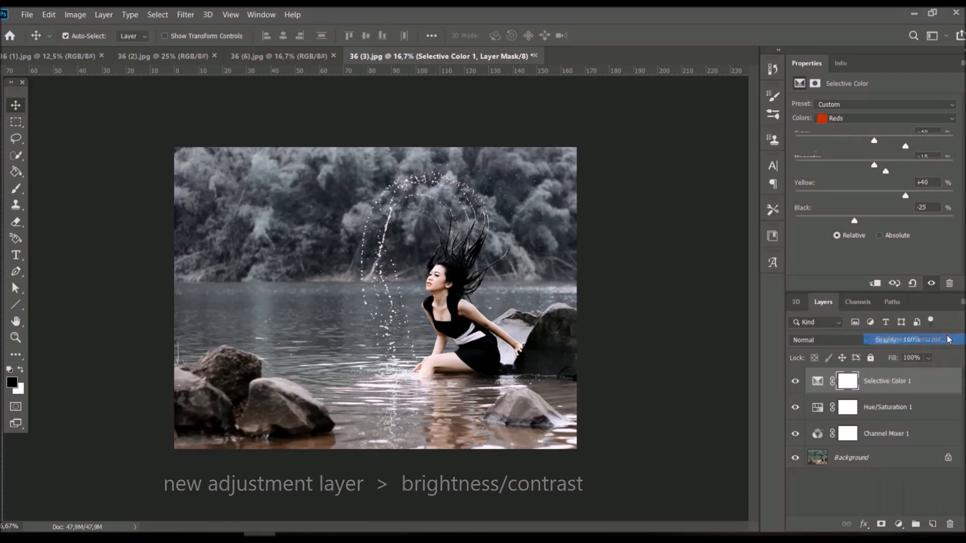
pyautogui.click(946, 127)
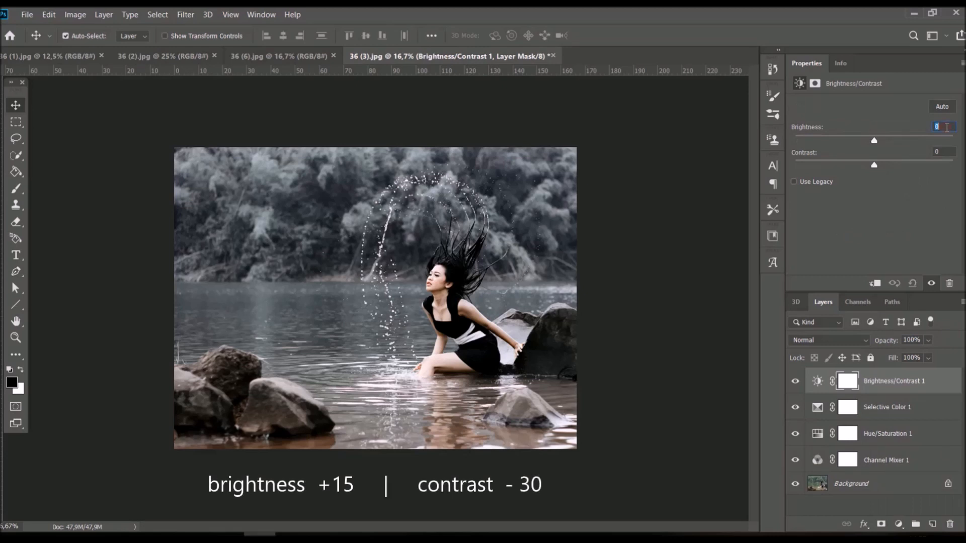
pyautogui.write('15')
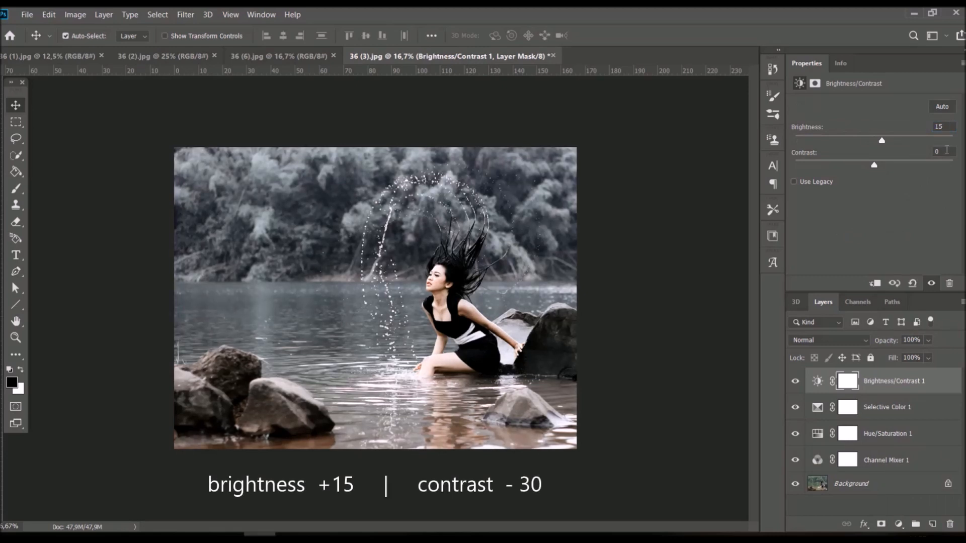
pyautogui.click(946, 150)
pyautogui.write('-30')
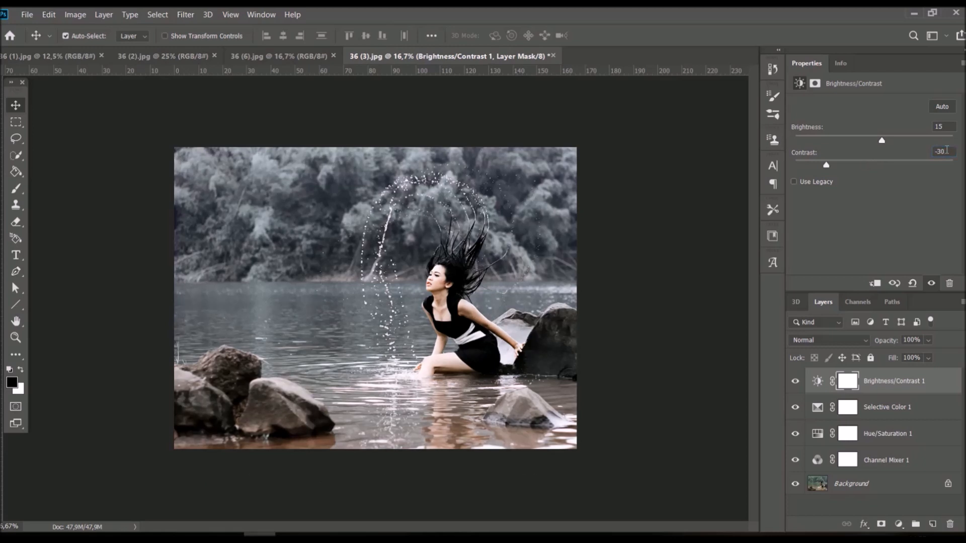
pyautogui.click(796, 381)
pyautogui.click(795, 381)
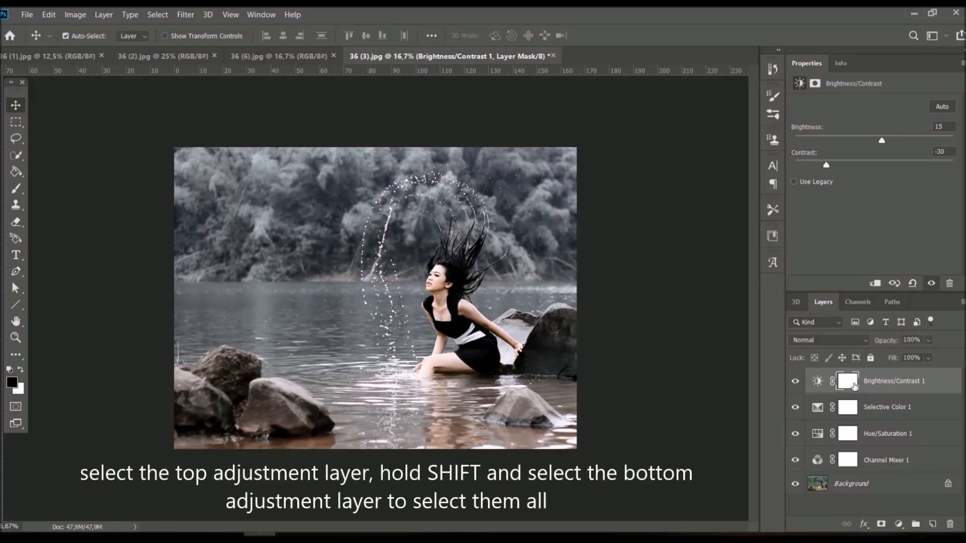
# Step: Group all four adjustment layers, from Brightness/Contrast down to Channel Mixer, and toggle the group's visibility to compare with the original photo
pyautogui.click(947, 383)
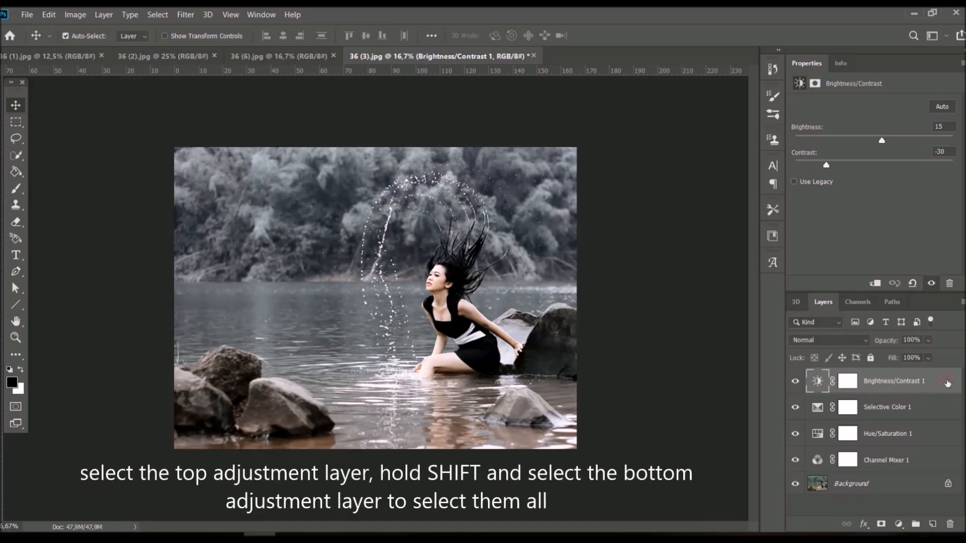
pyautogui.keyDown('shift'); pyautogui.click(938, 467); pyautogui.keyUp('shift')
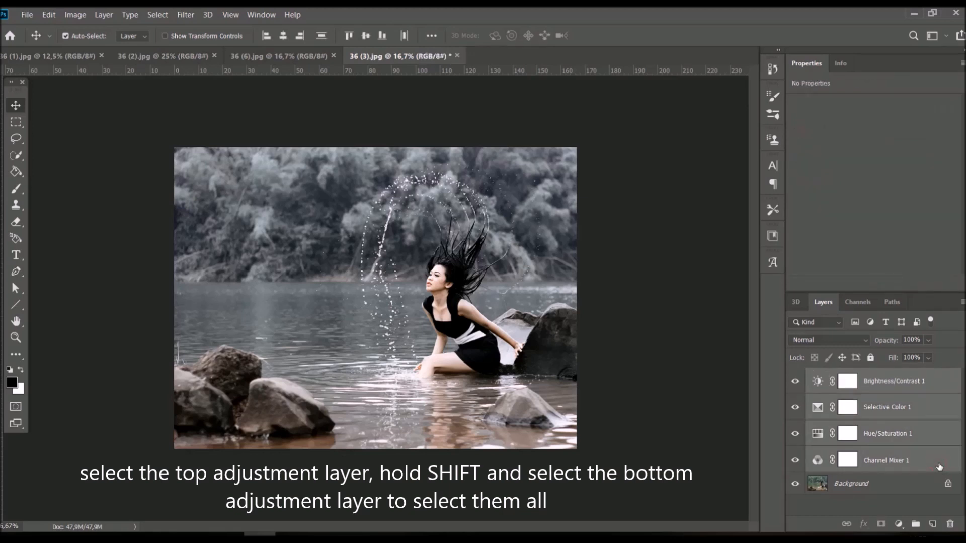
pyautogui.hotkey('ctrl', 'g')
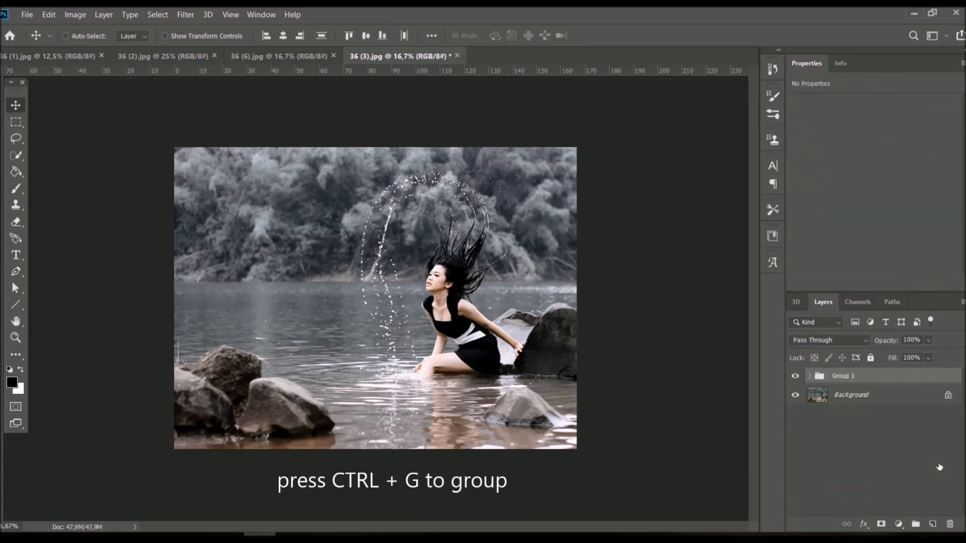
pyautogui.click(795, 377)
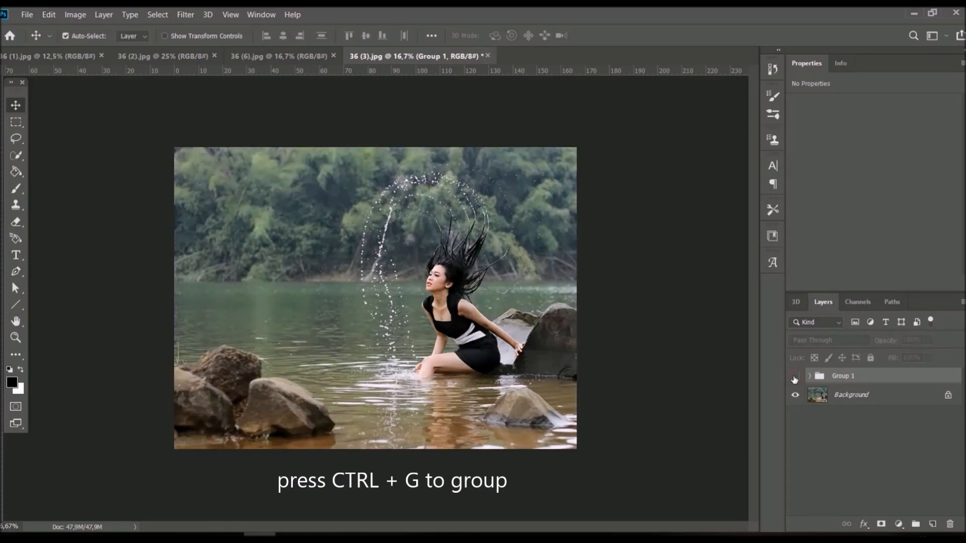
pyautogui.click(795, 377)
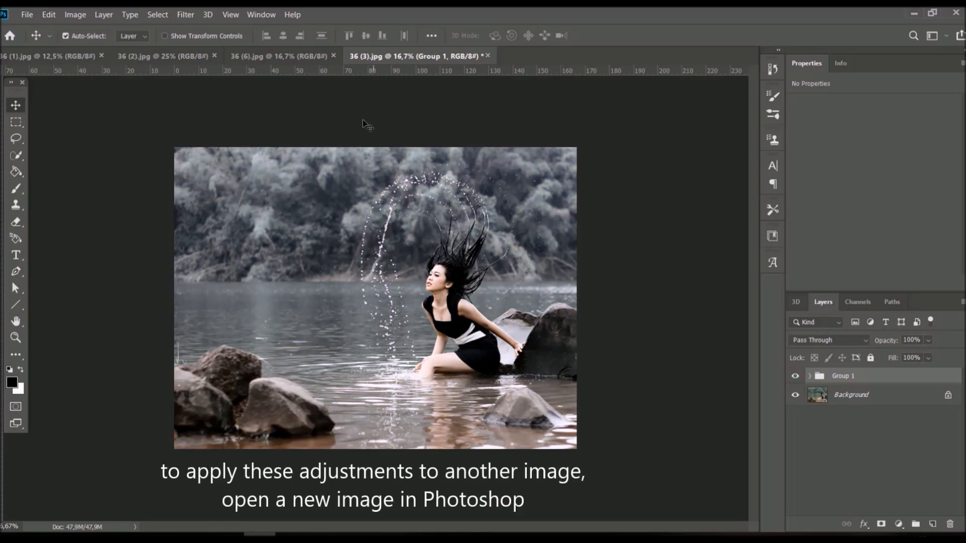
# Step: Copy the hooded woman photo from 36 (6).jpg into 36 (3).jpg and scale it to about 98.6% so it covers the canvas
pyautogui.click(301, 56)
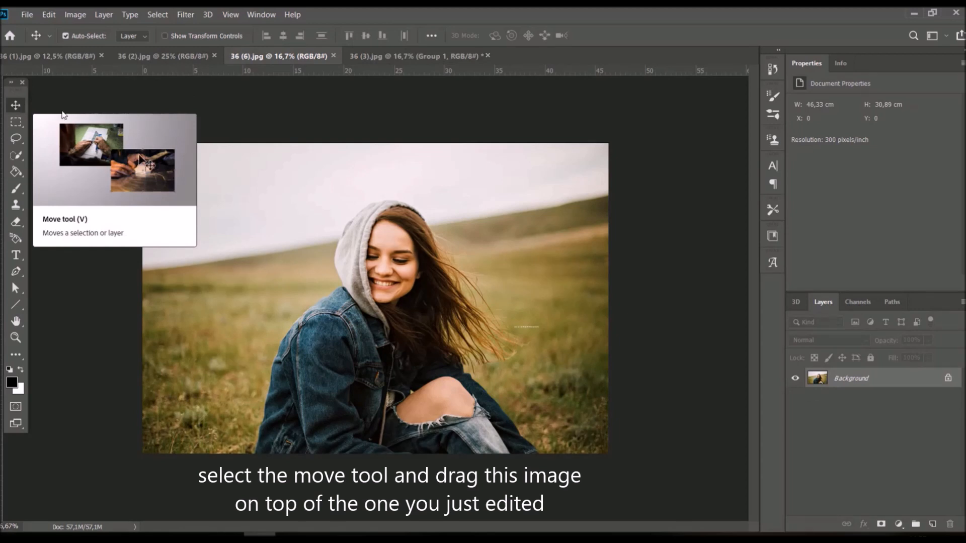
pyautogui.moveTo(348, 195); pyautogui.dragTo(378, 82)
pyautogui.moveTo(368, 217); pyautogui.dragTo(370, 301)
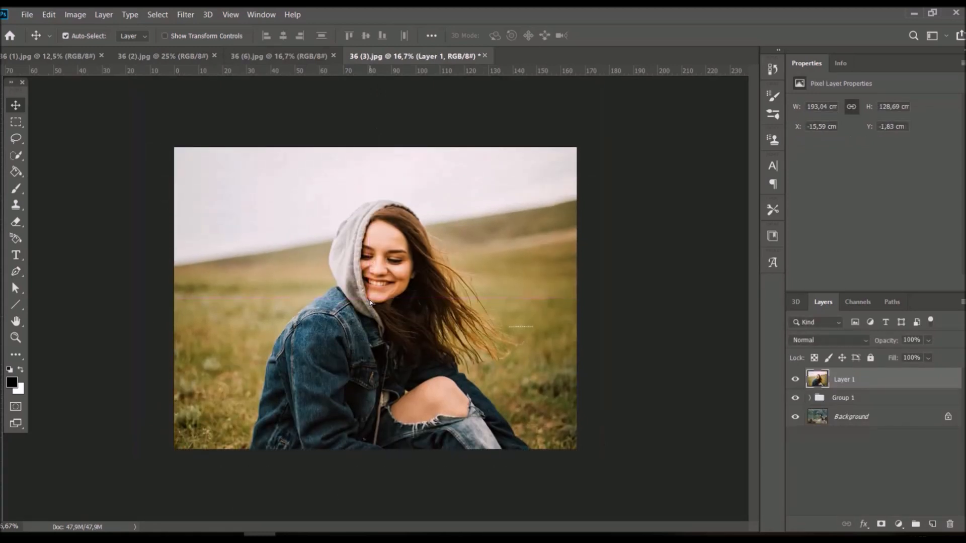
pyautogui.hotkey('ctrl', 't')
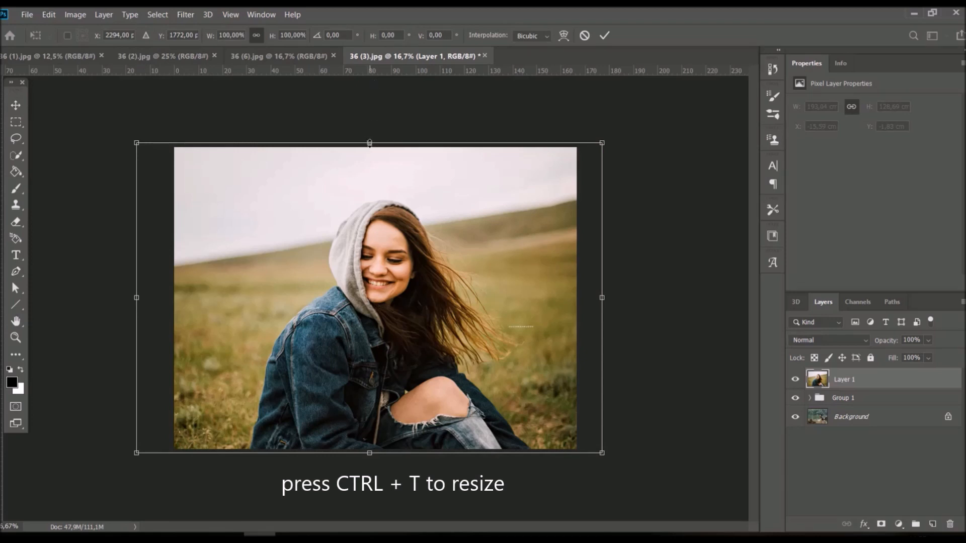
pyautogui.moveTo(370, 144)
pyautogui.mouseDown()
pyautogui.moveTo(372, 166)
pyautogui.moveTo(377, 148)
pyautogui.mouseUp()
pyautogui.click(603, 36)
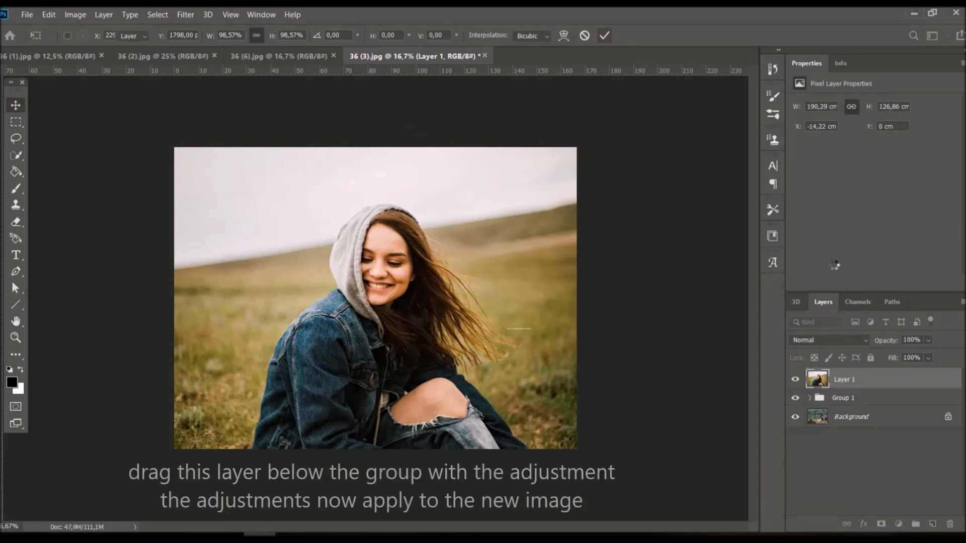
# Step: Move the hooded woman layer below the adjustment group and toggle the group's visibility to compare
pyautogui.moveTo(922, 380); pyautogui.dragTo(921, 405)
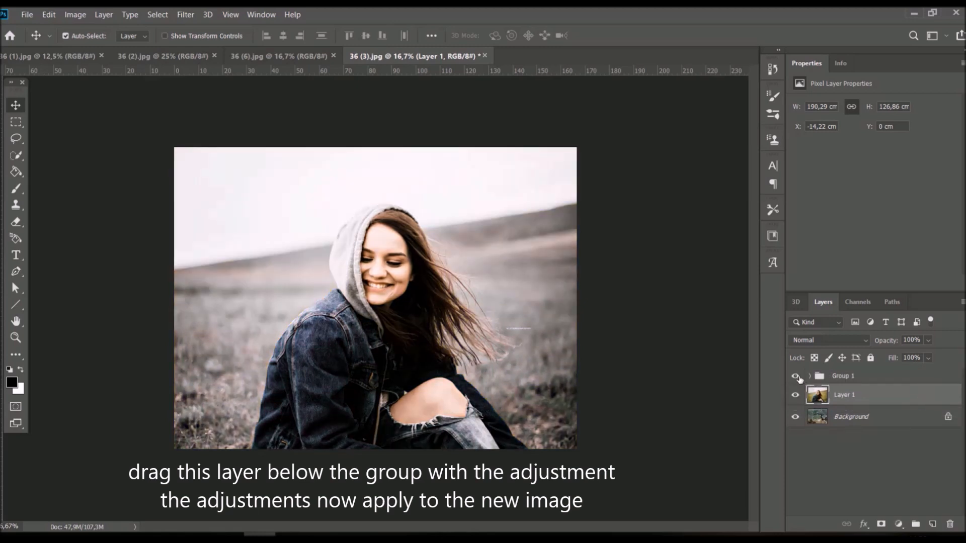
pyautogui.click(795, 376)
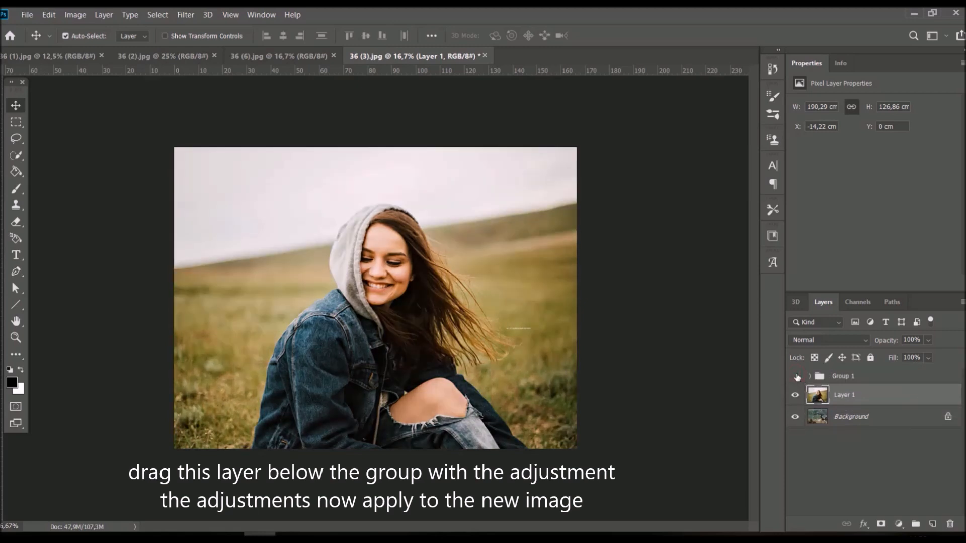
pyautogui.click(796, 377)
# Step: Copy the 36 (2).jpg photo into 36 (3).jpg below the adjustment group, resize and position it over the canvas, and toggle the group to compare
pyautogui.click(151, 56)
pyautogui.moveTo(363, 243); pyautogui.dragTo(335, 222)
pyautogui.hotkey('ctrl', 't')
pyautogui.moveTo(503, 367); pyautogui.dragTo(628, 450)
pyautogui.moveTo(488, 332); pyautogui.dragTo(462, 333)
pyautogui.click(604, 35)
pyautogui.click(796, 376)
pyautogui.click(795, 376)
# Step: Copy the man's portrait from 36 (1).jpg below the adjustment group, scale it to about 187 x 125 cm and position it over the canvas
pyautogui.click(50, 56)
pyautogui.moveTo(109, 77); pyautogui.dragTo(408, 275)
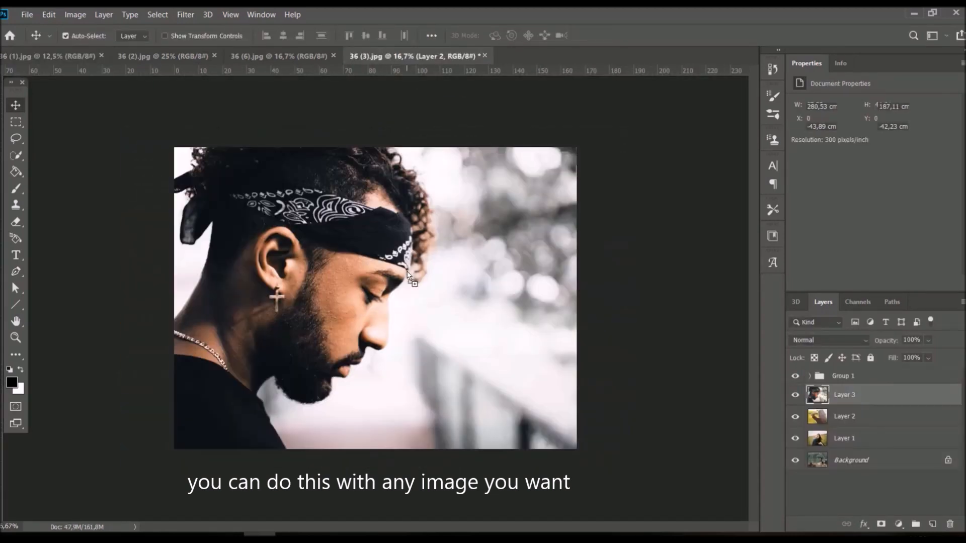
pyautogui.hotkey('ctrl', 't')
pyautogui.scroll(-2, 406, 226)
pyautogui.moveTo(402, 84); pyautogui.dragTo(402, 171)
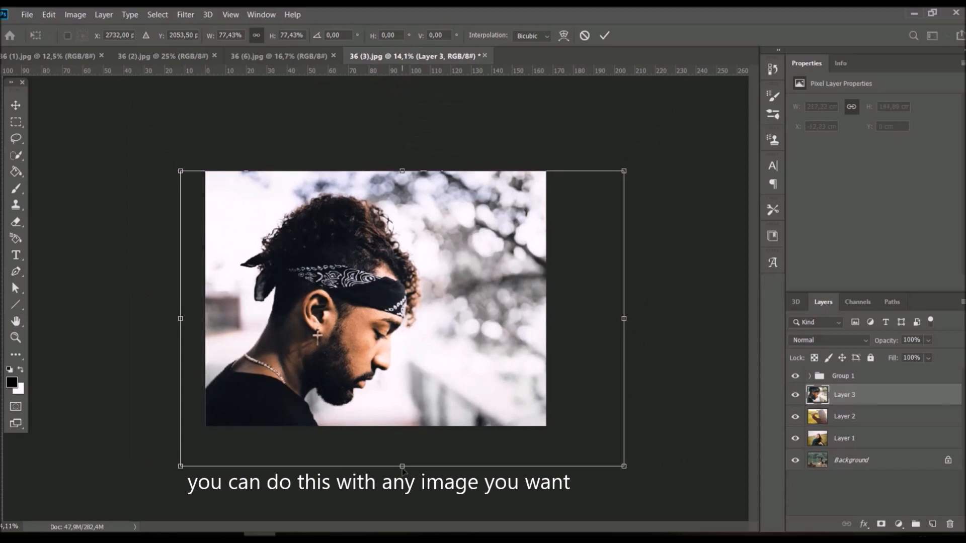
pyautogui.moveTo(402, 469); pyautogui.dragTo(402, 426)
pyautogui.moveTo(400, 378); pyautogui.dragTo(395, 375)
pyautogui.click(604, 35)
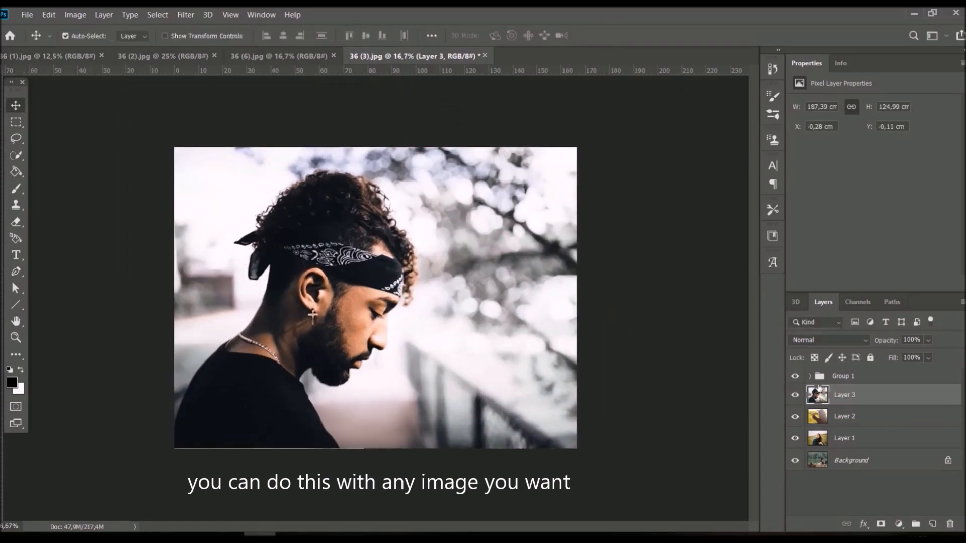
pyautogui.click(523, 375)
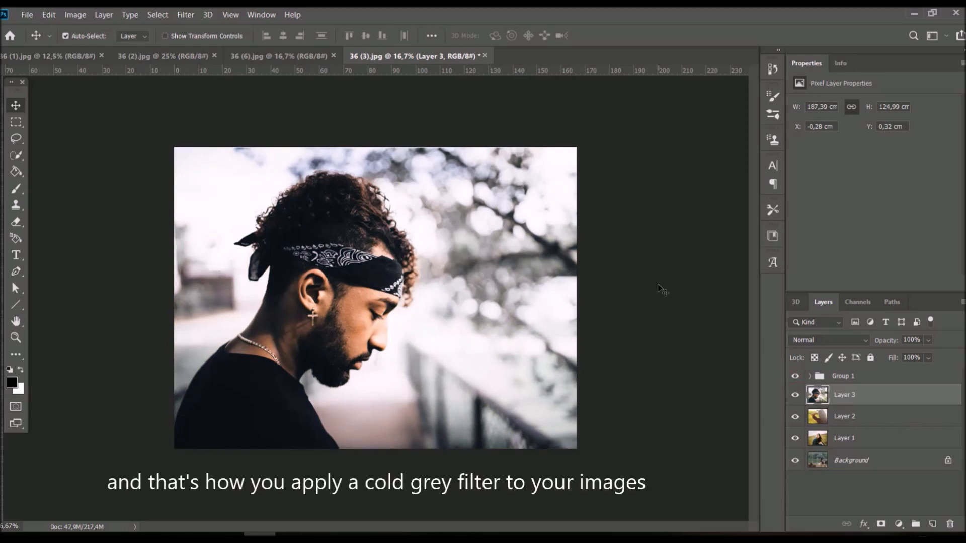